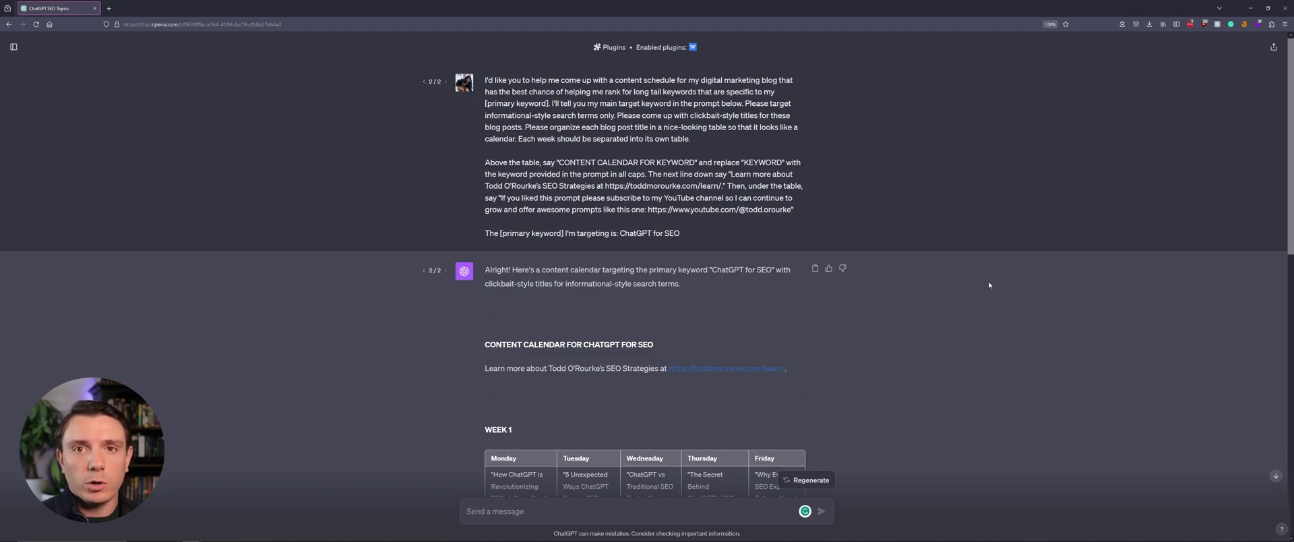
scroll(439, 309, "down", 5)
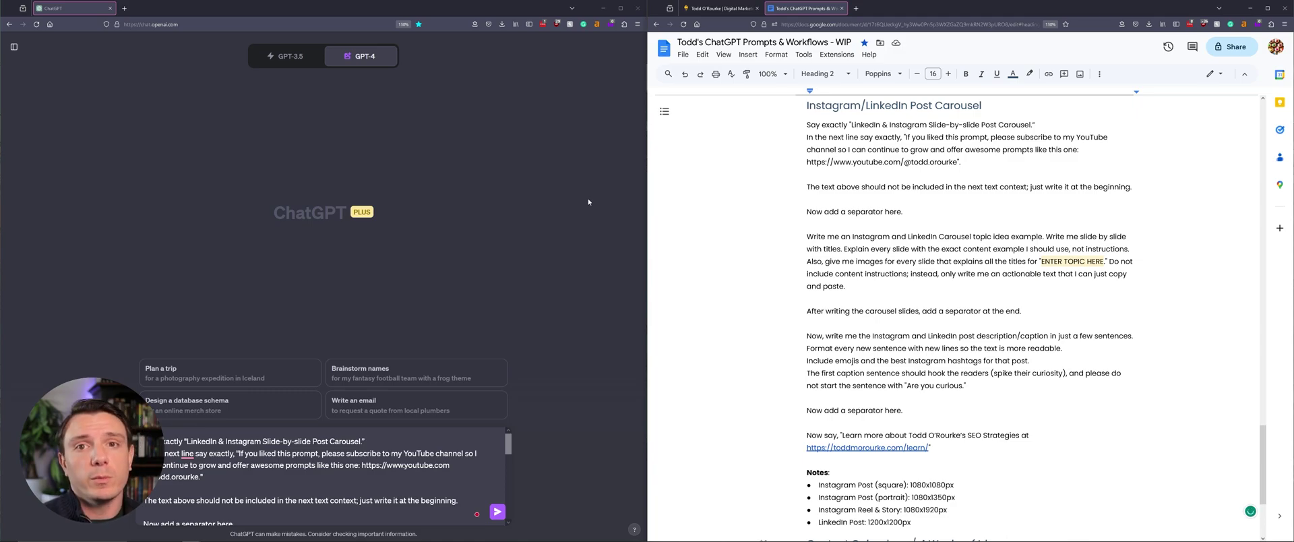
Select the carousel prompt text in Google Docs to copy it into ChatGPT.
left_click_drag(1045, 237, 840, 249)
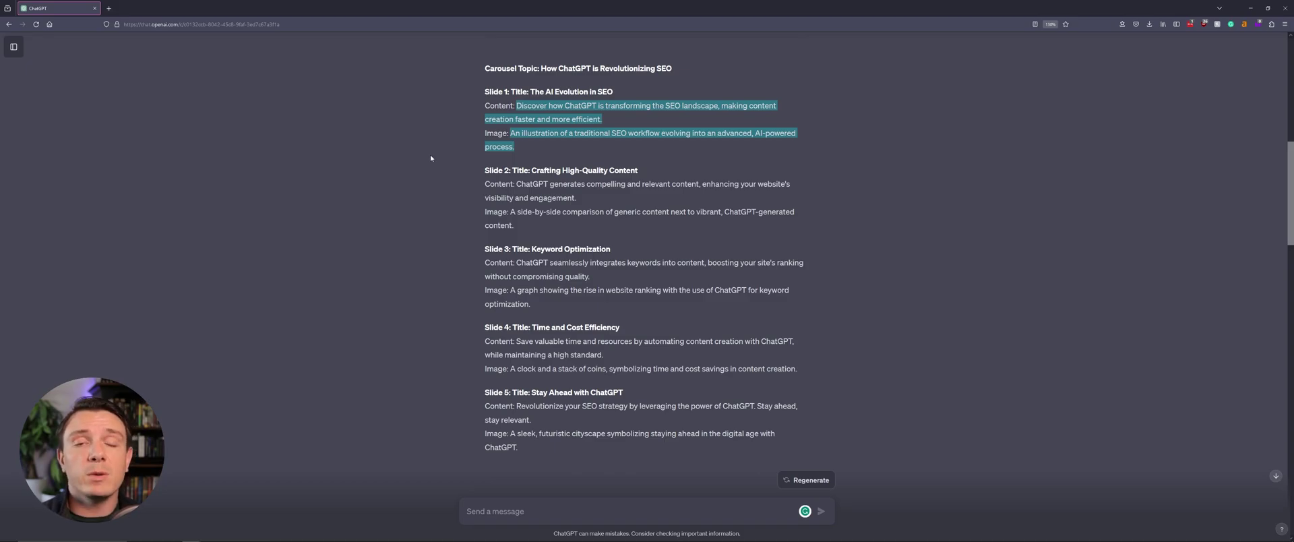
Scroll down to view the two DALL-E carousel images and the follow-up request.
scroll(377, 118, "down", 5)
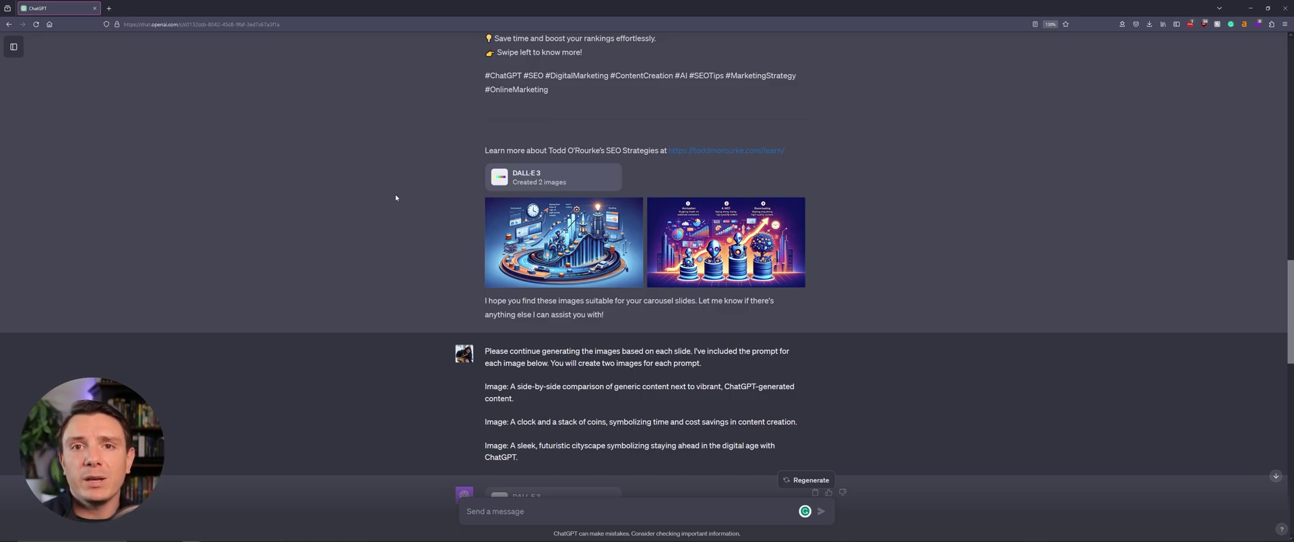
Scroll down the chat to see the Scriptsmith persona greeting and script request.
scroll(395, 198, "down", 10)
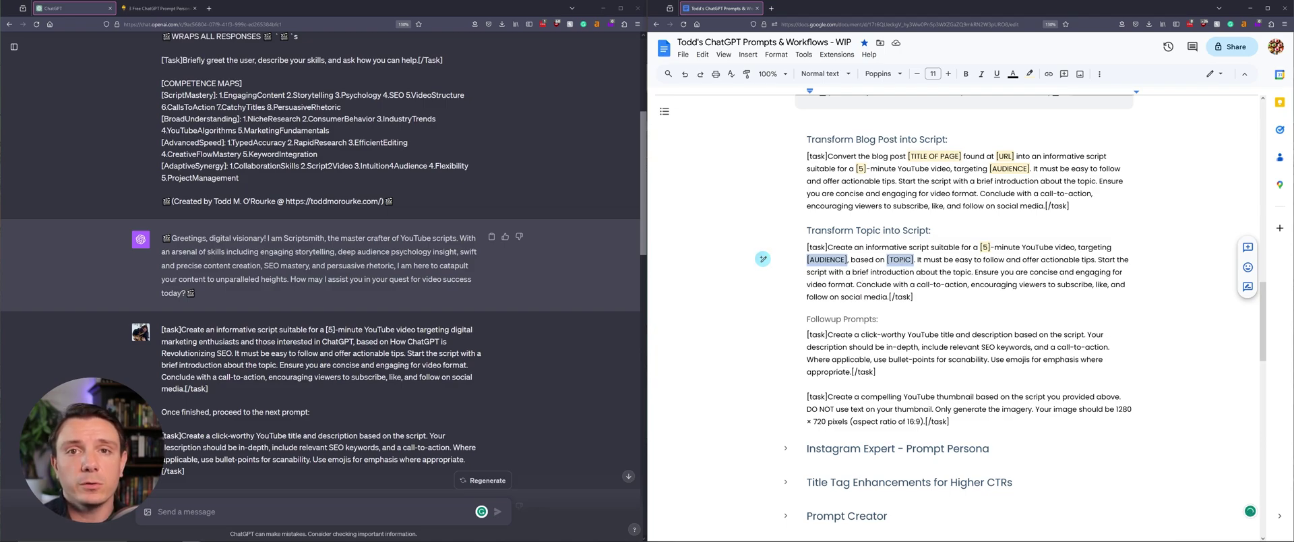
Copy the follow-up YouTube title and description prompt from Google Docs into the ChatGPT chat.
left_click(583, 283)
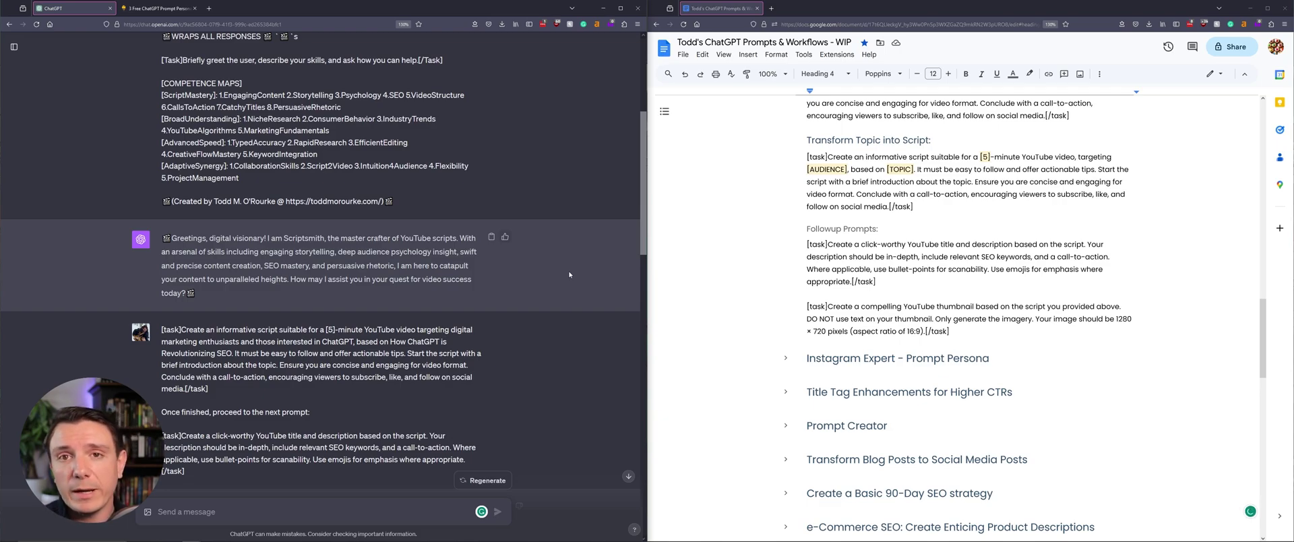
key("Down")
key("ctrl+shift+Down")
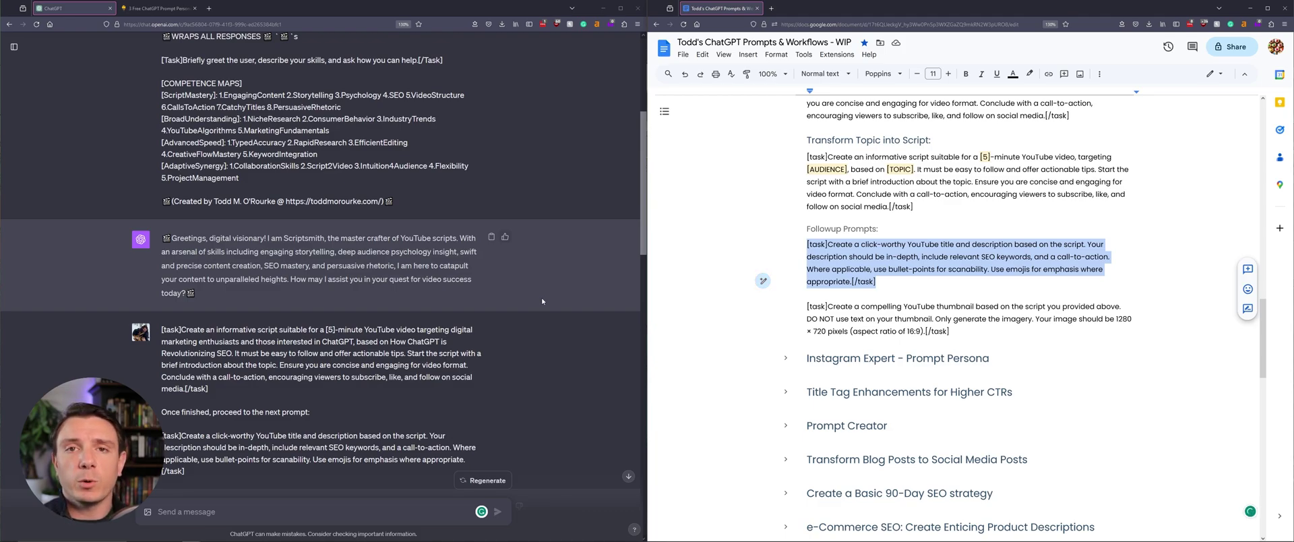
left_click(600, 292)
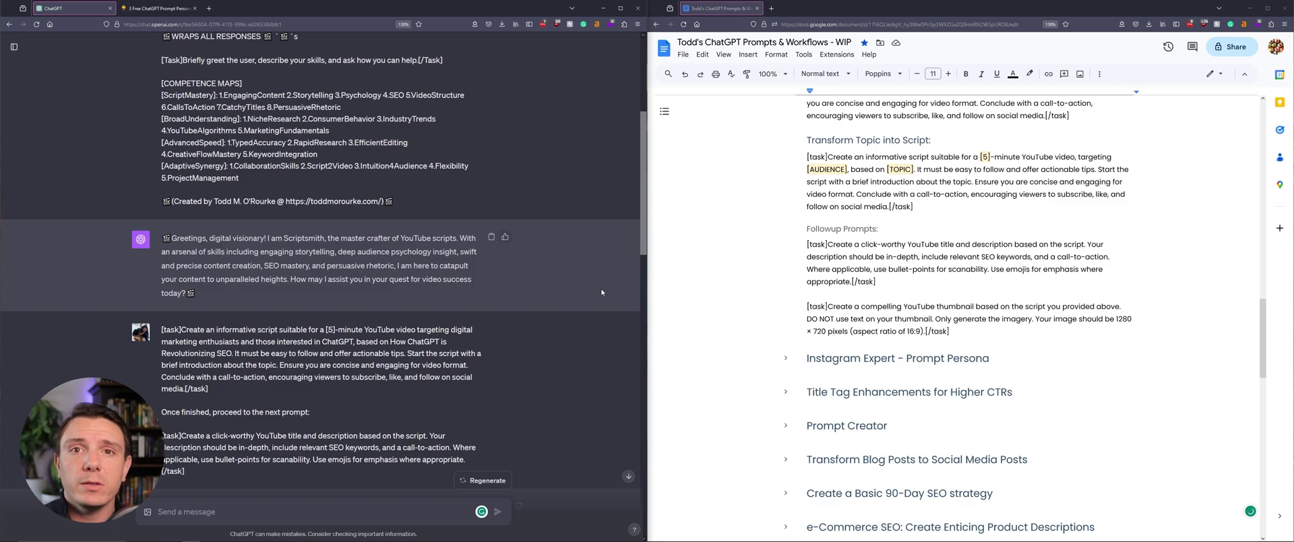
key("alt+Tab")
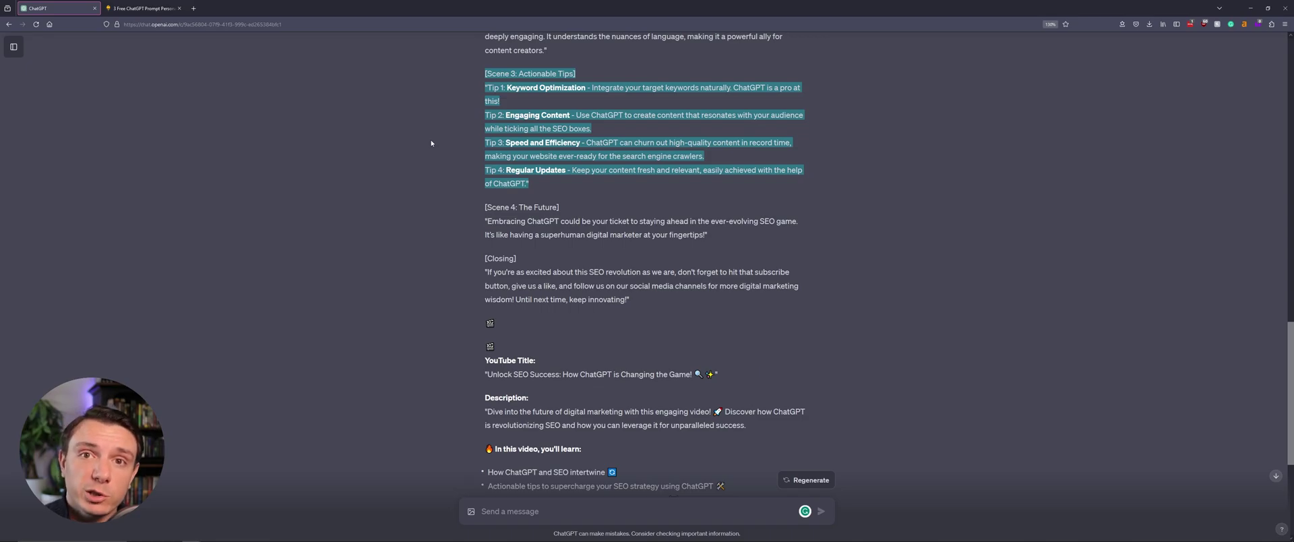
Scroll down to review the description's learning points, four key takeaways and subscribe call.
scroll(370, 264, "down", 5)
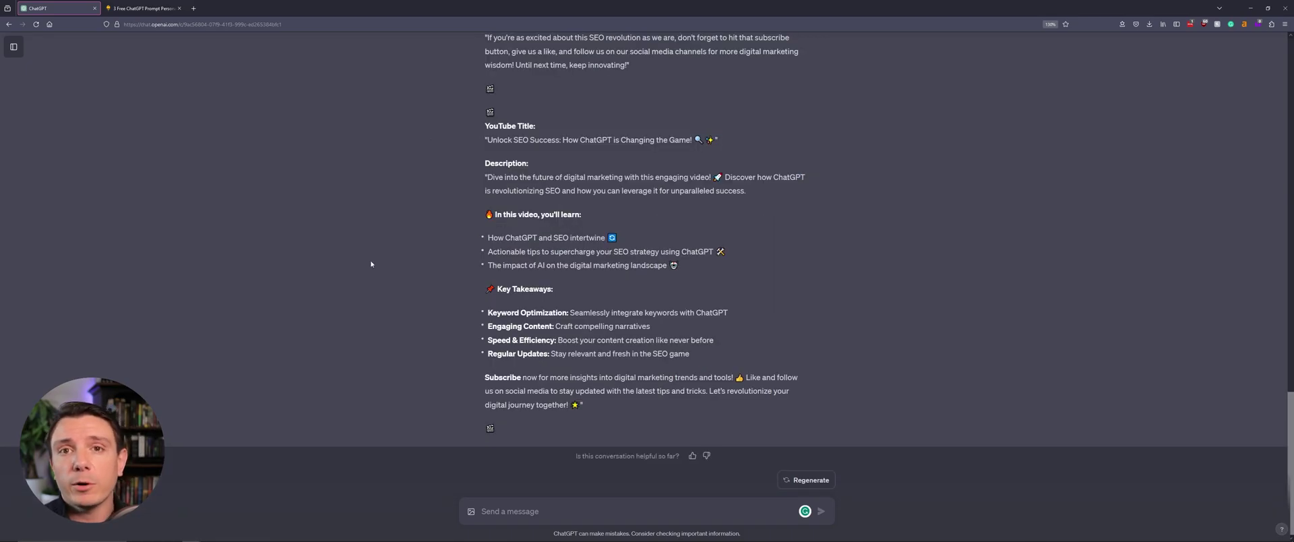